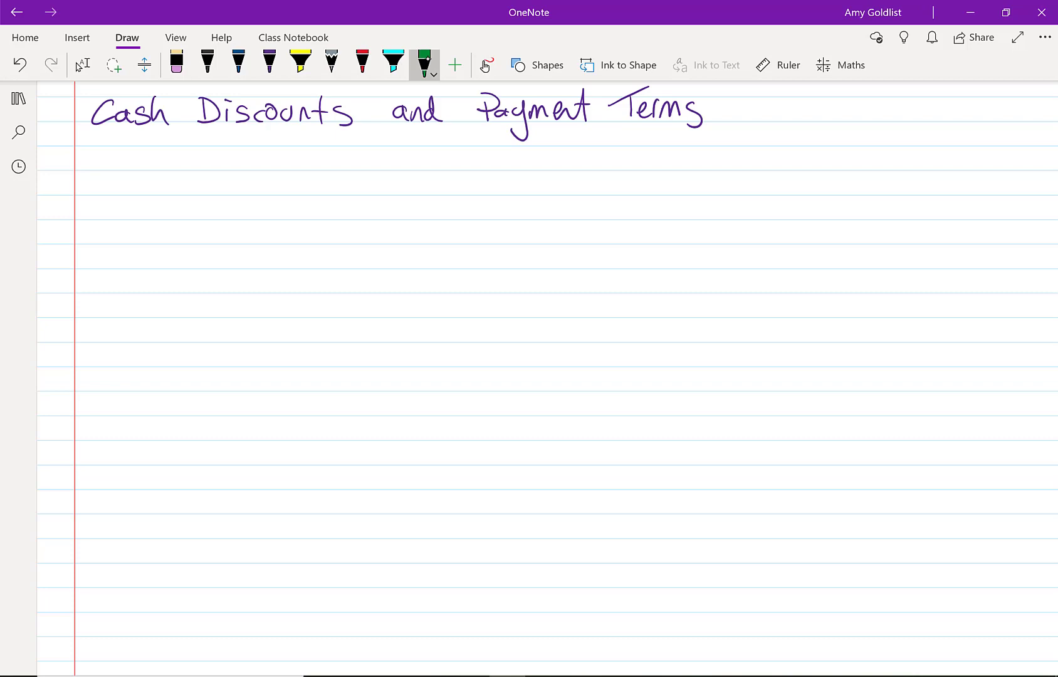
- Handwrite '↳ incentivize to pay early' in green below the title
mouse_move(107, 148)
mouse_down()
mouse_move(142, 158)
mouse_move(125, 168)
mouse_up()
drag(160, 156, 179, 165)
drag(201, 156, 212, 166)
drag(210, 165, 230, 166)
mouse_move(222, 150)
mouse_down()
mouse_move(239, 147)
mouse_move(243, 165)
mouse_up()
mouse_move(252, 152)
mouse_down()
mouse_move(271, 167)
mouse_move(355, 168)
mouse_up()
drag(347, 156, 367, 154)
drag(394, 160, 395, 180)
drag(394, 161, 397, 169)
mouse_move(414, 157)
mouse_down()
mouse_move(433, 191)
mouse_move(501, 165)
mouse_up()
mouse_move(506, 168)
mouse_down()
mouse_move(514, 154)
mouse_move(517, 167)
mouse_up()
mouse_move(526, 152)
mouse_down()
mouse_move(538, 173)
mouse_move(529, 190)
mouse_up()
- Finish the green line with 'or in cash not credit'
drag(612, 152, 630, 150)
mouse_move(653, 157)
mouse_down()
mouse_move(653, 170)
mouse_move(731, 168)
mouse_up()
mouse_move(747, 153)
mouse_down()
mouse_move(737, 168)
mouse_move(768, 166)
mouse_up()
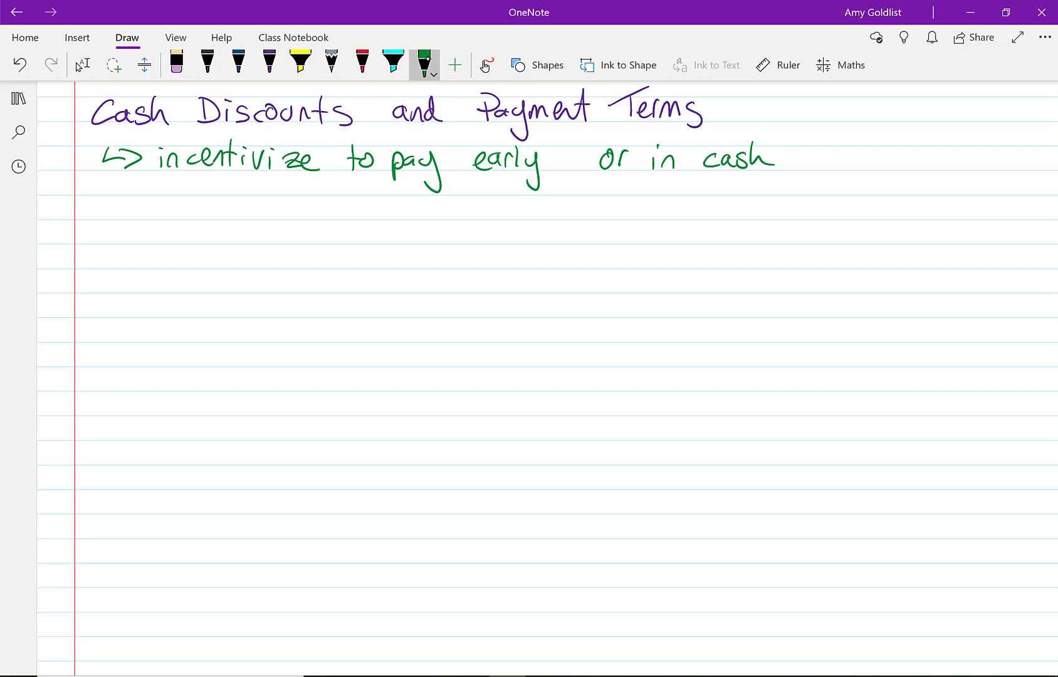
mouse_move(808, 168)
mouse_down()
mouse_move(897, 143)
mouse_move(912, 172)
mouse_up()
drag(907, 158, 928, 156)
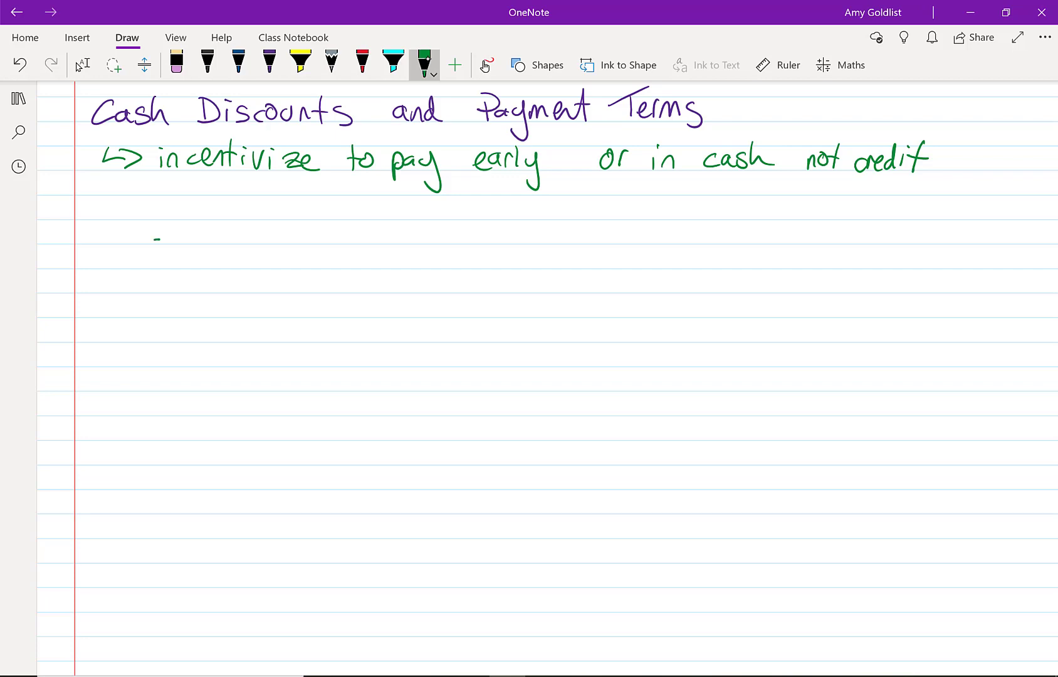
- Draw green blanks and a slash for the first term, then write 3 and 10 in red
drag(159, 239, 210, 237)
mouse_move(271, 200)
mouse_down()
mouse_move(229, 251)
mouse_move(344, 234)
mouse_up()
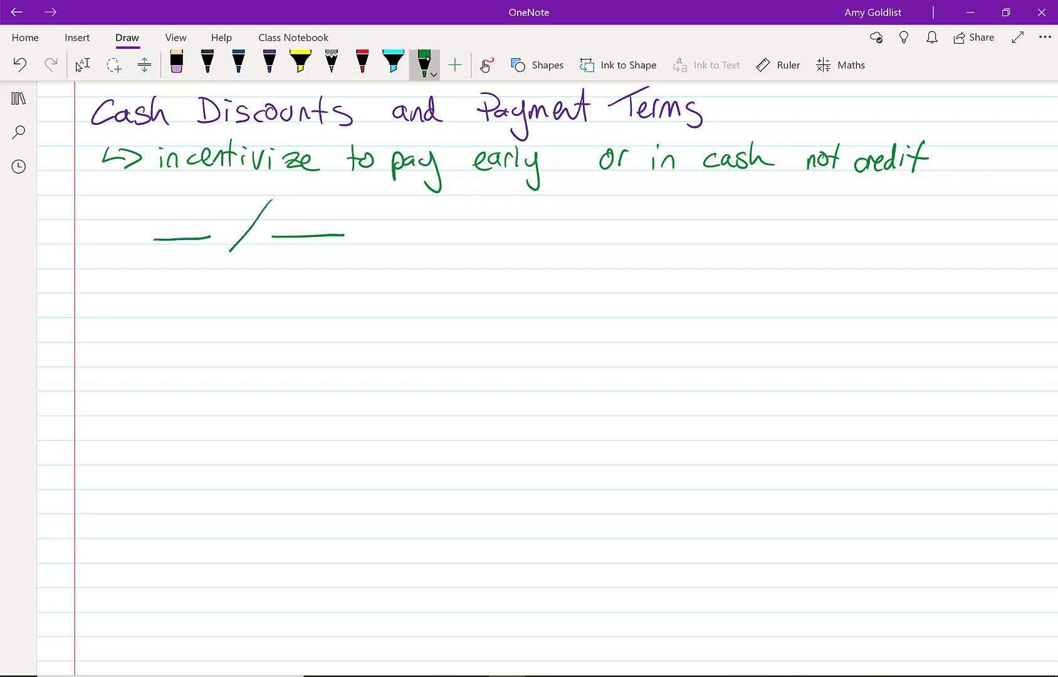
click(362, 63)
mouse_move(185, 202)
mouse_down()
mouse_move(204, 219)
mouse_move(183, 223)
mouse_up()
mouse_move(307, 204)
mouse_down()
mouse_move(305, 224)
mouse_move(327, 196)
mouse_up()
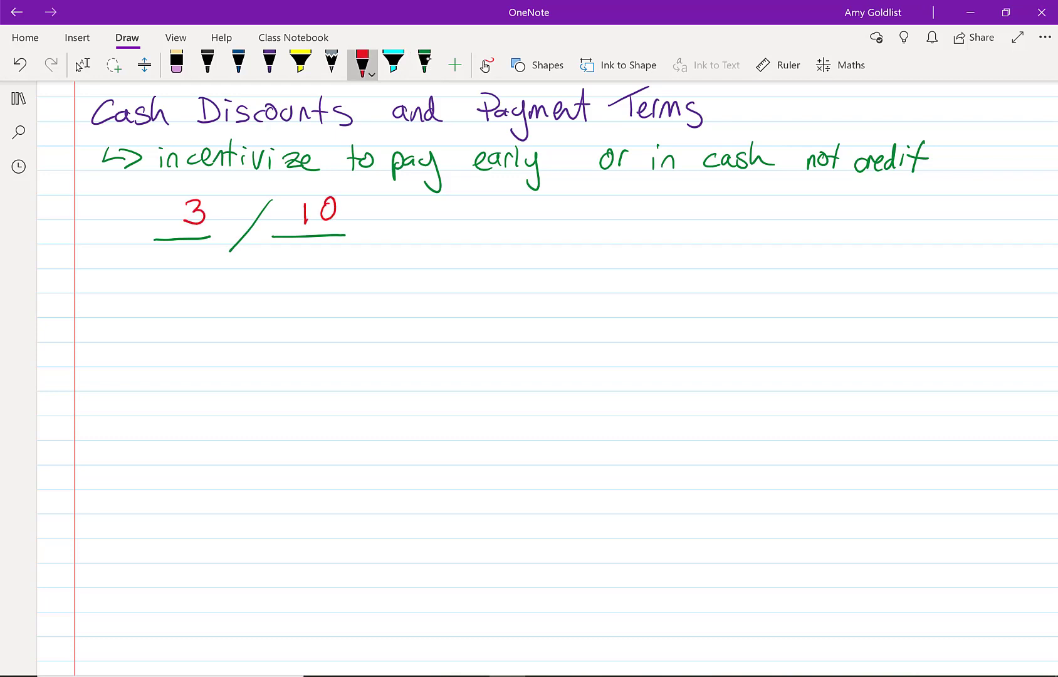
mouse_move(414, 236)
mouse_down()
mouse_move(415, 249)
mouse_move(521, 234)
mouse_up()
- Add the second term's green slash and blank, write n and 45 in red, and draw an arrow under the 3
click(424, 62)
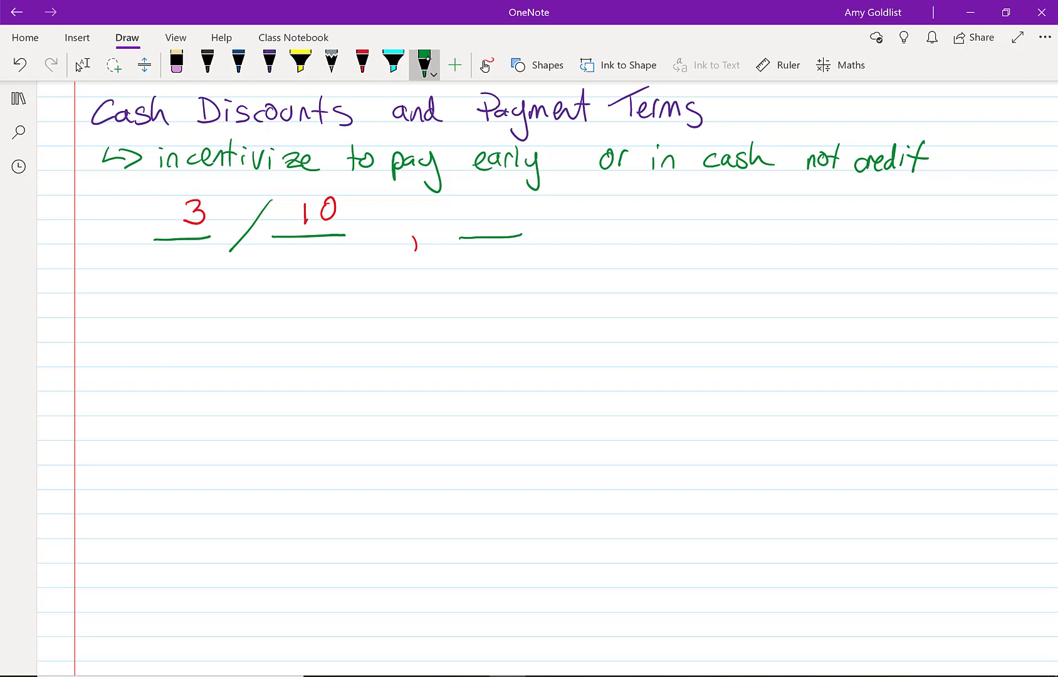
mouse_move(578, 199)
mouse_down()
mouse_move(544, 246)
mouse_move(654, 238)
mouse_up()
click(363, 63)
mouse_move(488, 230)
mouse_down()
mouse_move(497, 212)
mouse_move(503, 229)
mouse_up()
mouse_move(604, 203)
mouse_down()
mouse_move(599, 215)
mouse_move(617, 213)
mouse_up()
mouse_move(614, 201)
mouse_down()
mouse_move(612, 223)
mouse_move(647, 218)
mouse_move(633, 227)
mouse_up()
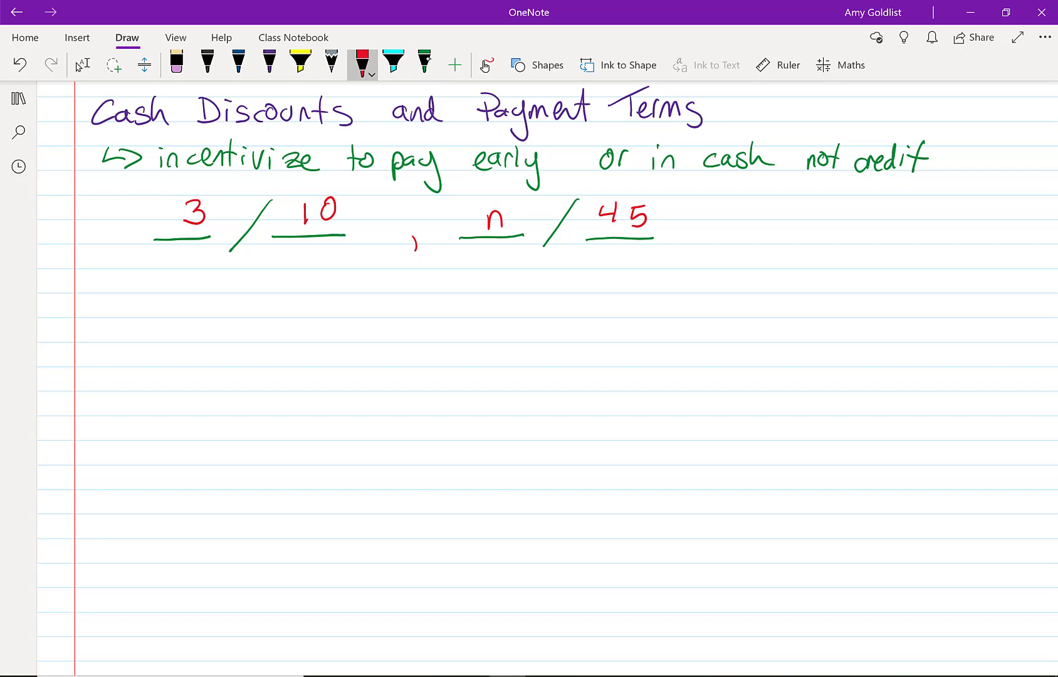
drag(156, 283, 173, 256)
drag(164, 260, 175, 269)
- Handwrite 'There is a 3% discount if' in red under the arrow
drag(88, 312, 118, 287)
mouse_move(105, 296)
mouse_down()
mouse_move(108, 316)
mouse_move(159, 311)
mouse_up()
mouse_move(178, 298)
mouse_down()
mouse_move(167, 314)
mouse_move(225, 311)
mouse_up()
mouse_move(237, 292)
mouse_down()
mouse_move(239, 315)
mouse_move(257, 296)
mouse_up()
mouse_move(269, 288)
mouse_down()
mouse_move(259, 316)
mouse_move(312, 314)
mouse_up()
drag(314, 286, 324, 312)
mouse_move(338, 301)
mouse_down()
mouse_move(329, 313)
mouse_move(346, 311)
mouse_up()
mouse_move(359, 301)
mouse_down()
mouse_move(355, 313)
mouse_move(371, 311)
mouse_up()
drag(373, 311, 390, 313)
drag(380, 295, 409, 312)
mouse_move(423, 282)
mouse_down()
mouse_move(416, 326)
mouse_move(428, 304)
mouse_up()
- Continue on the next line with 'you pay within 10 days'
drag(112, 337, 119, 348)
drag(126, 335, 123, 363)
mouse_move(137, 338)
mouse_down()
mouse_move(133, 351)
mouse_move(138, 336)
mouse_up()
mouse_move(143, 335)
mouse_down()
mouse_move(152, 348)
mouse_move(194, 344)
mouse_up()
drag(197, 333, 205, 366)
mouse_move(227, 333)
mouse_down()
mouse_move(238, 345)
mouse_move(246, 331)
mouse_up()
drag(253, 336, 253, 345)
mouse_move(261, 323)
mouse_down()
mouse_move(260, 344)
mouse_move(267, 334)
mouse_up()
drag(268, 324, 281, 342)
mouse_move(287, 332)
mouse_down()
mouse_move(297, 345)
mouse_move(340, 348)
mouse_move(354, 326)
mouse_up()
mouse_move(369, 360)
mouse_down()
mouse_move(379, 349)
mouse_move(379, 361)
mouse_up()
mouse_move(391, 347)
mouse_down()
mouse_move(387, 355)
mouse_move(402, 349)
mouse_up()
drag(412, 339, 412, 361)
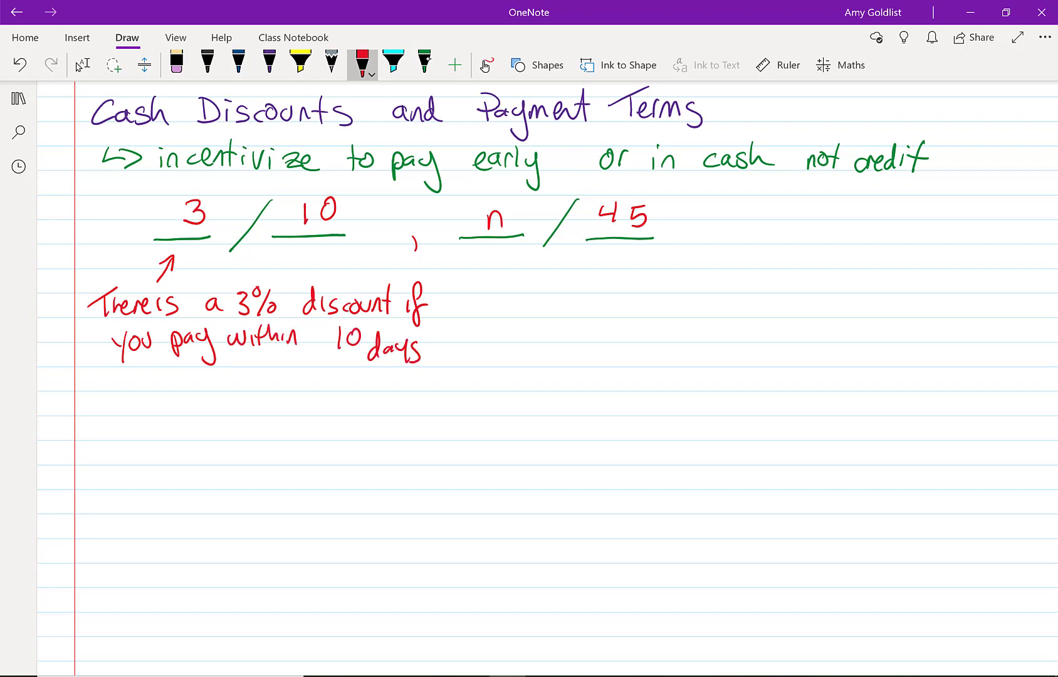
- Write 'otherwise the net' in red under the n/45 term, underlining net
drag(499, 282, 498, 283)
mouse_move(515, 268)
mouse_down()
mouse_move(516, 293)
mouse_move(522, 278)
mouse_up()
drag(523, 270, 543, 293)
drag(546, 283, 567, 291)
mouse_move(566, 279)
mouse_down()
mouse_move(575, 294)
mouse_move(586, 276)
mouse_move(617, 297)
mouse_up()
drag(612, 283, 632, 292)
drag(633, 288, 693, 292)
mouse_move(705, 264)
mouse_down()
mouse_move(703, 297)
mouse_move(718, 277)
mouse_move(711, 305)
mouse_up()
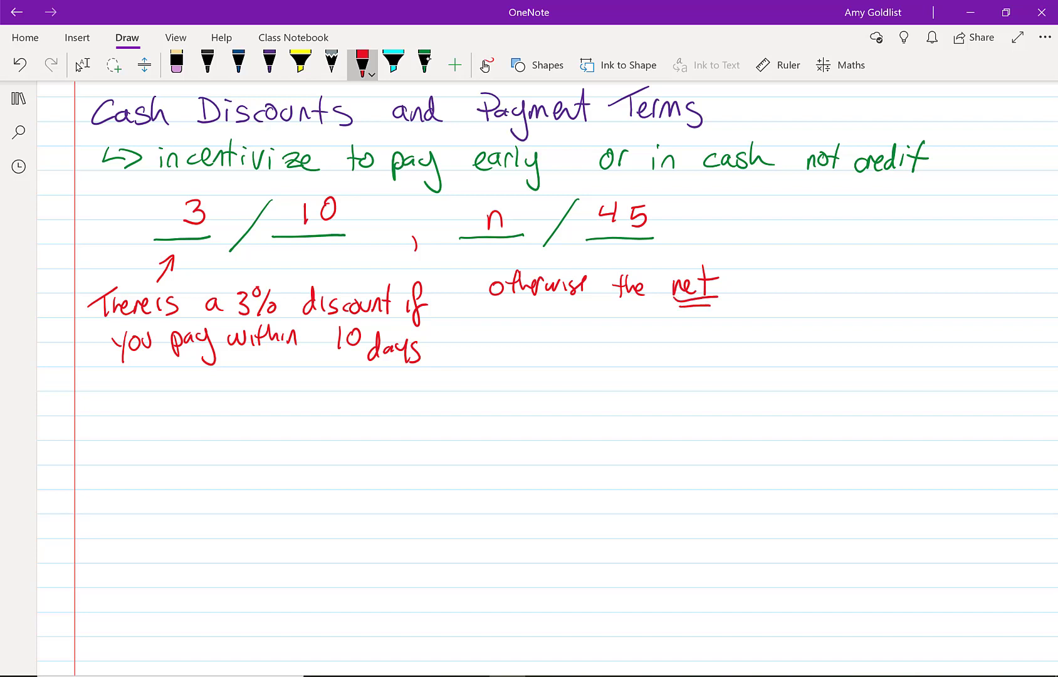
- Add '(everything) is due in 45 days' below 'otherwise the net'
mouse_move(505, 310)
mouse_down()
mouse_move(497, 345)
mouse_move(548, 325)
mouse_move(554, 355)
mouse_up()
mouse_move(566, 314)
mouse_down()
mouse_move(565, 326)
mouse_move(605, 334)
mouse_move(609, 355)
mouse_up()
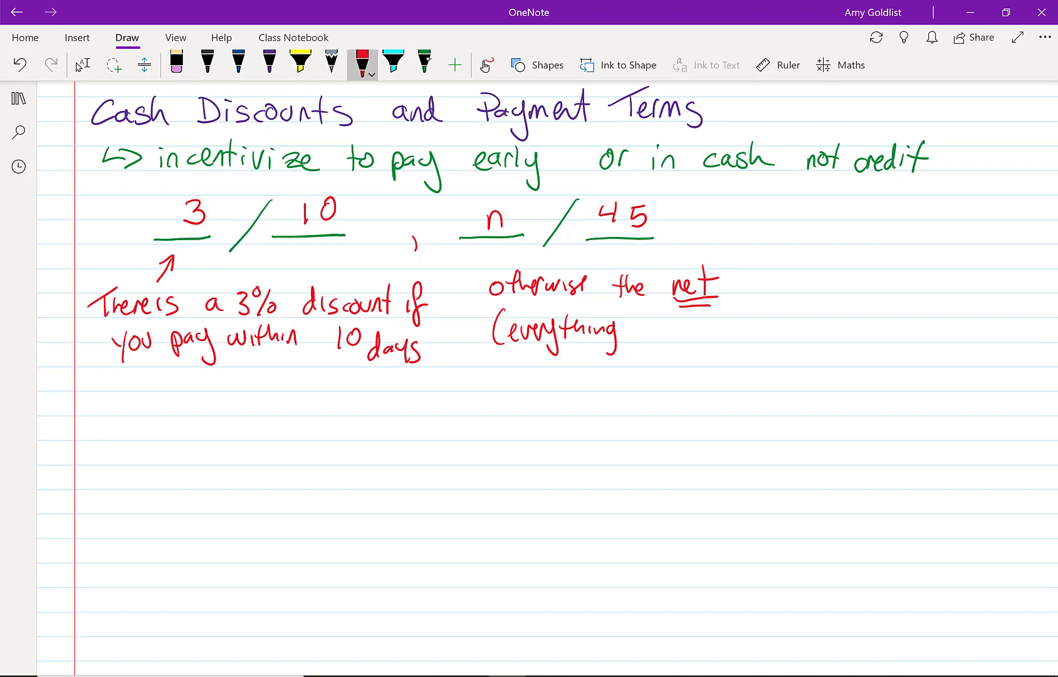
mouse_move(627, 308)
mouse_down()
mouse_move(620, 343)
mouse_move(662, 345)
mouse_up()
drag(676, 328, 667, 344)
mouse_move(698, 329)
mouse_down()
mouse_move(701, 315)
mouse_move(702, 341)
mouse_up()
drag(706, 325, 731, 342)
mouse_move(742, 328)
mouse_down()
mouse_move(742, 340)
mouse_move(762, 343)
mouse_up()
drag(539, 357, 547, 368)
drag(553, 355, 563, 380)
mouse_move(565, 356)
mouse_down()
mouse_move(615, 351)
mouse_move(613, 375)
mouse_up()
drag(631, 364, 645, 385)
drag(666, 359, 655, 382)
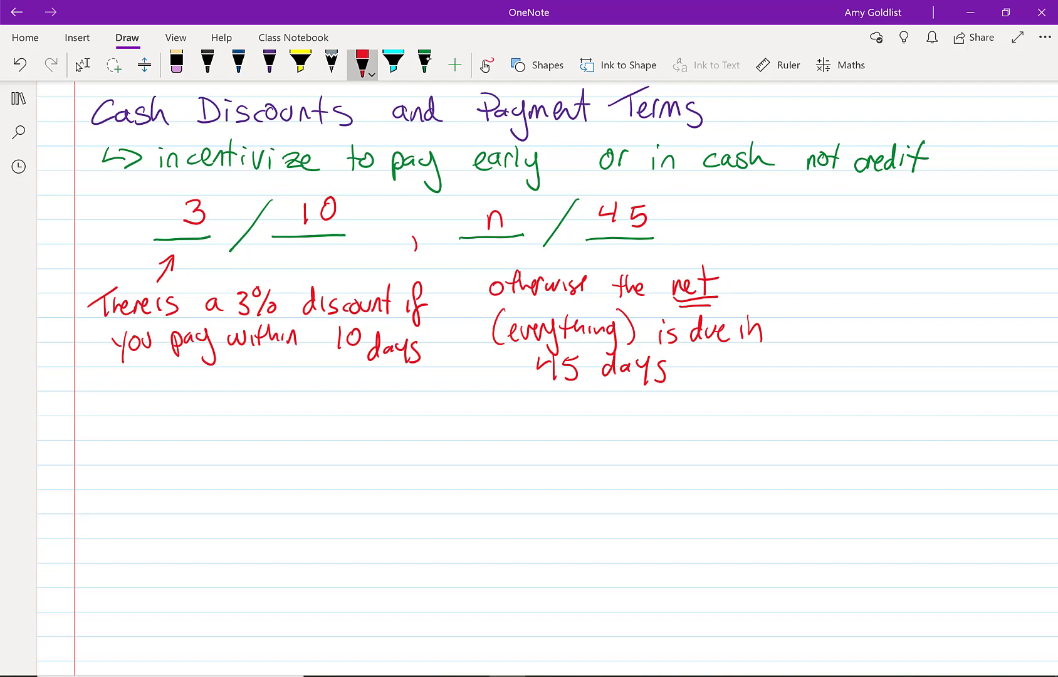
- Write ') extra Terms' beside the n/45 term
mouse_move(762, 230)
mouse_down()
mouse_move(768, 254)
mouse_move(809, 243)
mouse_up()
drag(811, 230, 815, 246)
mouse_move(836, 216)
mouse_down()
mouse_move(837, 240)
mouse_move(842, 224)
mouse_up()
mouse_move(843, 234)
mouse_down()
mouse_move(863, 232)
mouse_move(867, 244)
mouse_up()
mouse_move(880, 232)
mouse_down()
mouse_move(908, 222)
mouse_move(897, 247)
mouse_up()
mouse_move(902, 238)
mouse_down()
mouse_move(928, 231)
mouse_move(955, 250)
mouse_up()
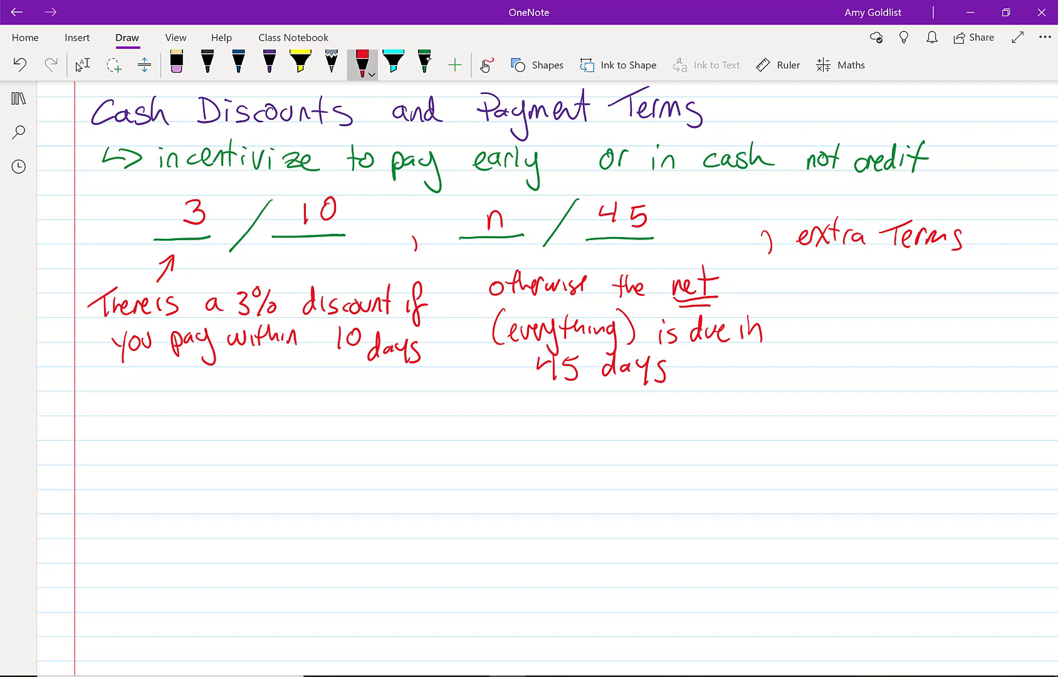
- Start a red note reading '*Discount is for goods' below the explanations
mouse_move(124, 397)
mouse_down()
mouse_move(128, 426)
mouse_move(116, 408)
mouse_up()
mouse_move(101, 403)
mouse_down()
mouse_move(117, 397)
mouse_move(108, 398)
mouse_move(165, 423)
mouse_up()
click(166, 411)
mouse_move(182, 408)
mouse_down()
mouse_move(171, 426)
mouse_move(203, 425)
mouse_up()
drag(213, 409, 237, 419)
drag(239, 419, 266, 420)
drag(253, 405, 319, 420)
drag(339, 402, 333, 421)
drag(393, 391, 385, 427)
drag(398, 409, 415, 408)
drag(449, 406, 441, 439)
mouse_move(463, 408)
mouse_down()
mouse_move(498, 392)
mouse_move(500, 419)
mouse_up()
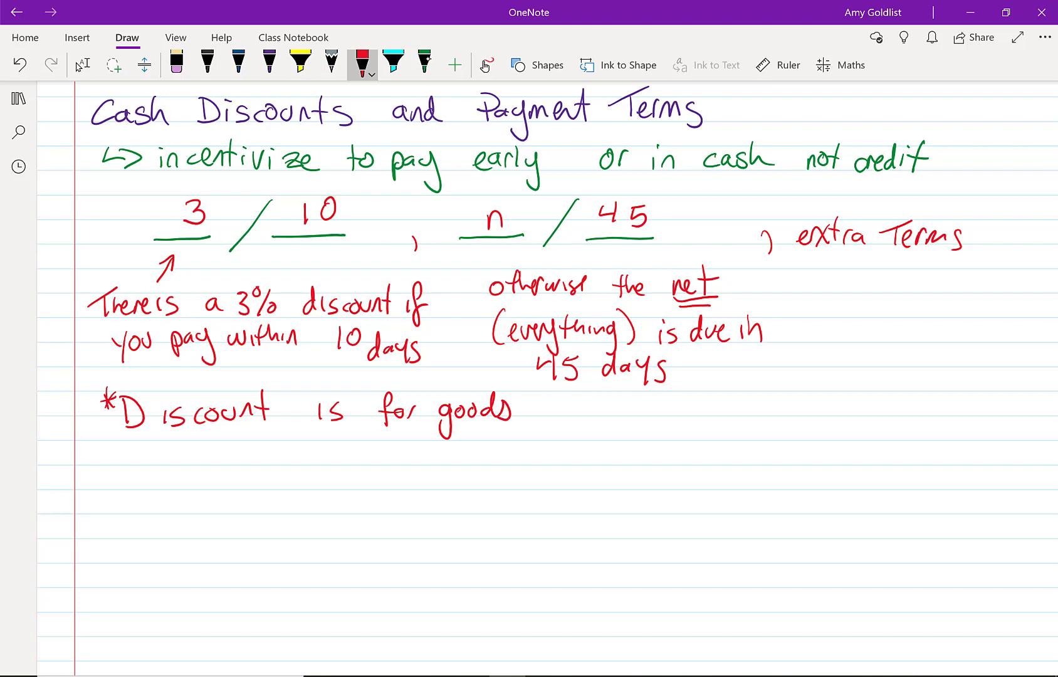
- Finish the note with 'only, not tax, delivery'
drag(563, 403, 562, 403)
drag(572, 406, 589, 410)
drag(597, 401, 604, 434)
mouse_move(642, 405)
mouse_down()
mouse_move(652, 415)
mouse_move(660, 400)
mouse_up()
mouse_move(676, 386)
mouse_down()
mouse_move(673, 416)
mouse_move(683, 402)
mouse_up()
drag(637, 412, 632, 431)
mouse_move(741, 388)
mouse_down()
mouse_move(739, 417)
mouse_move(760, 397)
mouse_up()
mouse_move(759, 402)
mouse_down()
mouse_move(762, 414)
mouse_move(784, 413)
mouse_up()
mouse_move(783, 393)
mouse_down()
mouse_move(771, 419)
mouse_move(865, 415)
mouse_up()
mouse_move(870, 396)
mouse_down()
mouse_move(890, 398)
mouse_move(898, 416)
mouse_up()
mouse_move(896, 415)
mouse_down()
mouse_move(908, 403)
mouse_move(917, 440)
mouse_up()
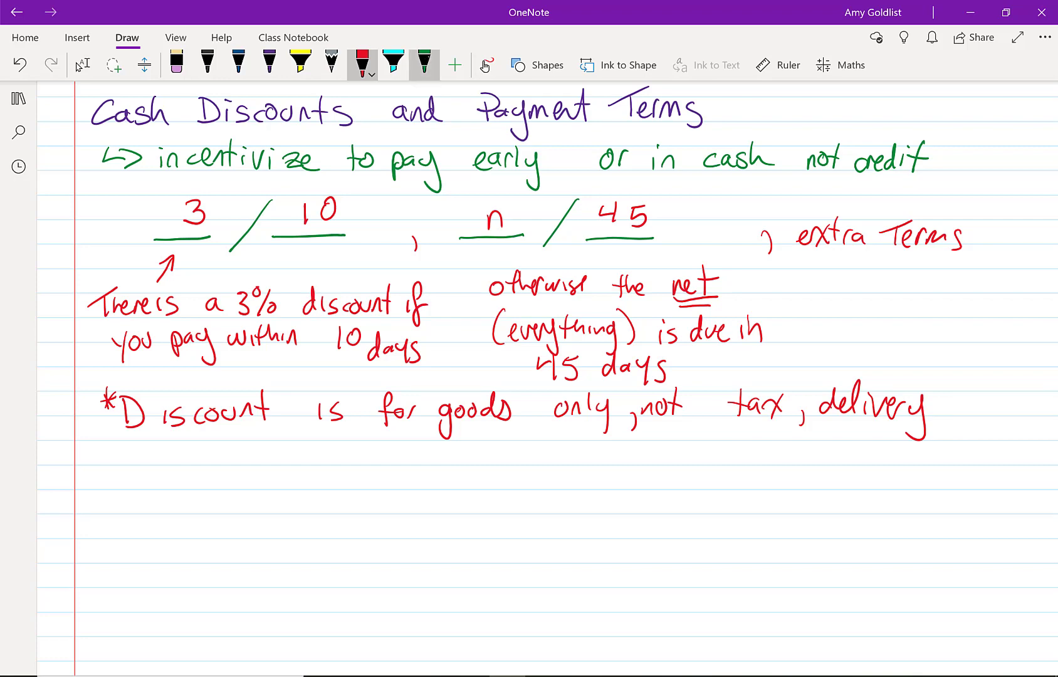
- Bring up the BCIT sample invoice and highlight its date MAY 12, 2020 in yellow
click(79, 65)
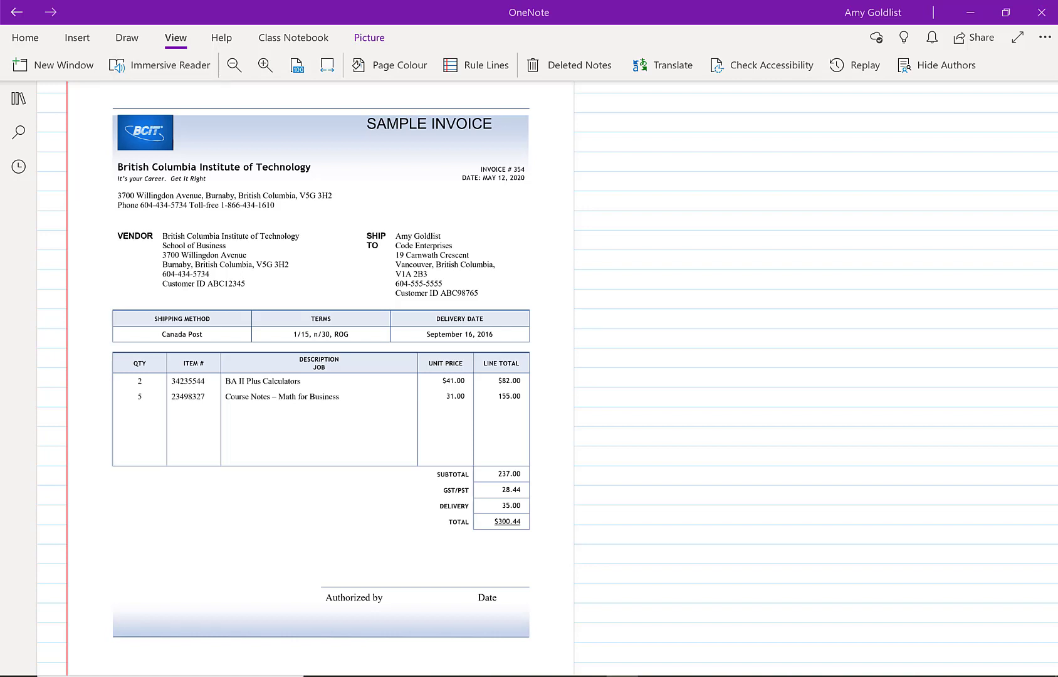
click(128, 38)
click(321, 391)
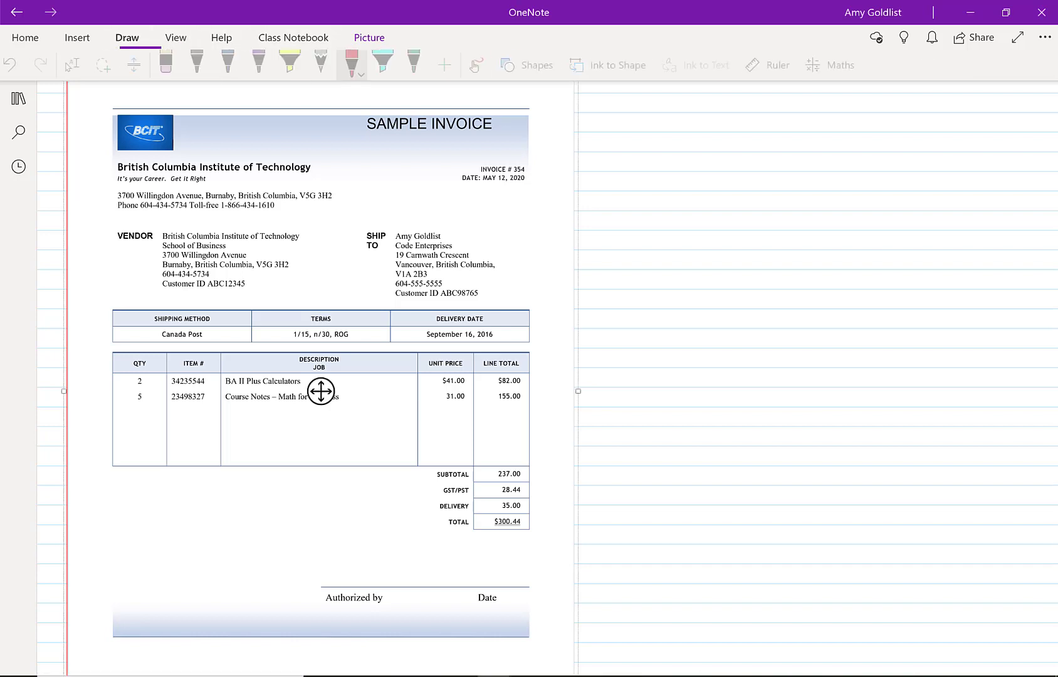
click(300, 63)
drag(481, 178, 489, 186)
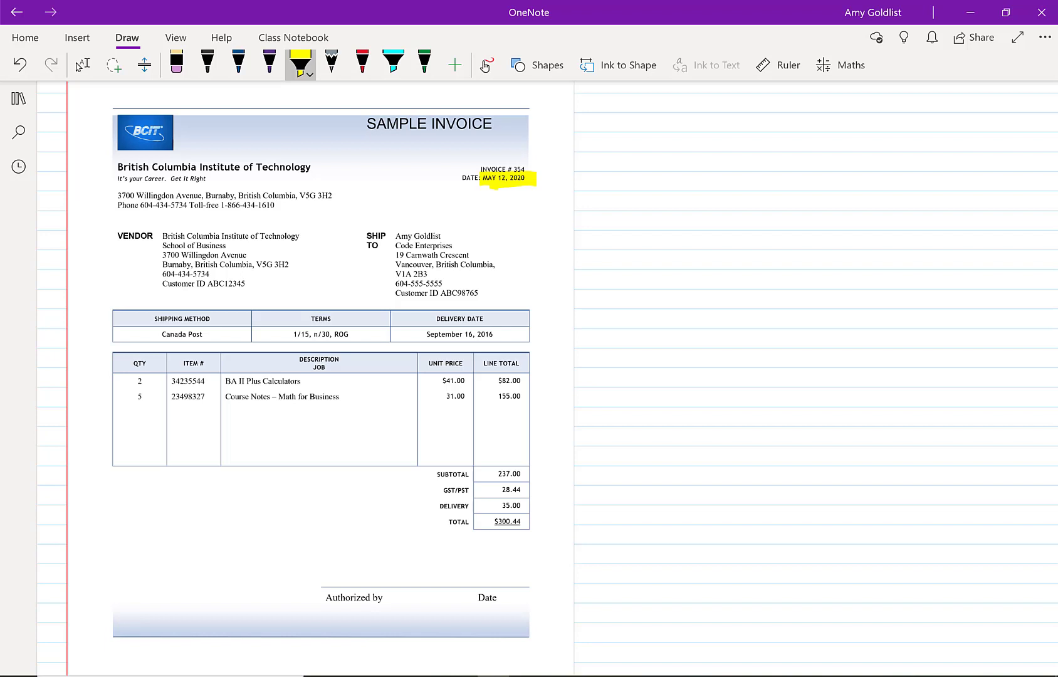
- Label the vendor details 'from' in purple and the ship-to address 'To' in red
click(269, 62)
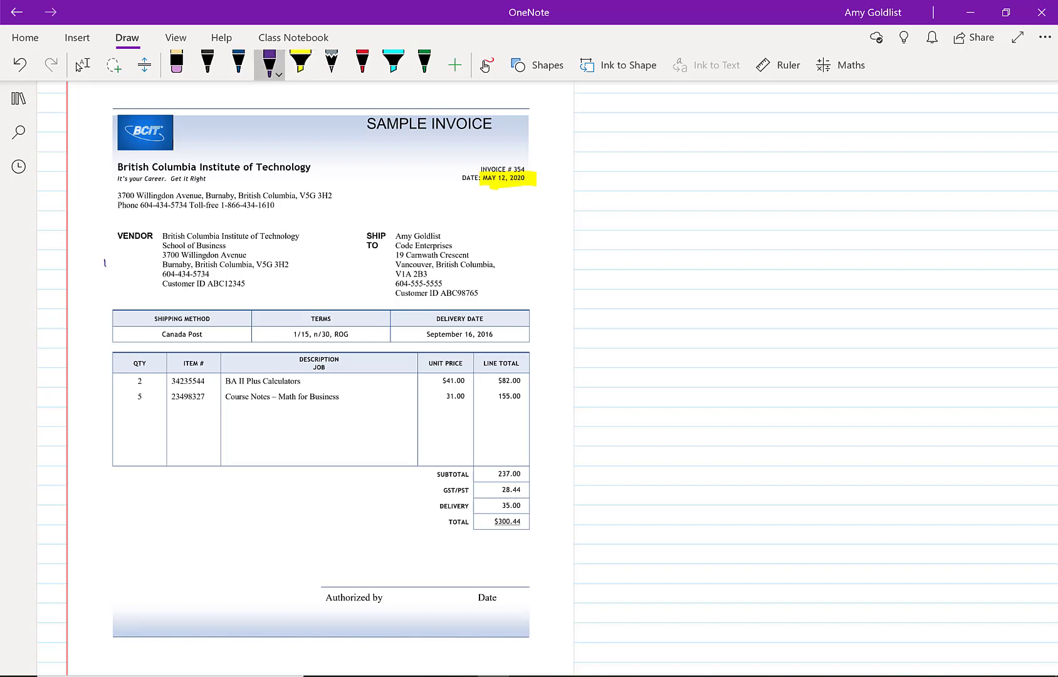
drag(104, 263, 99, 281)
drag(94, 272, 132, 258)
click(362, 62)
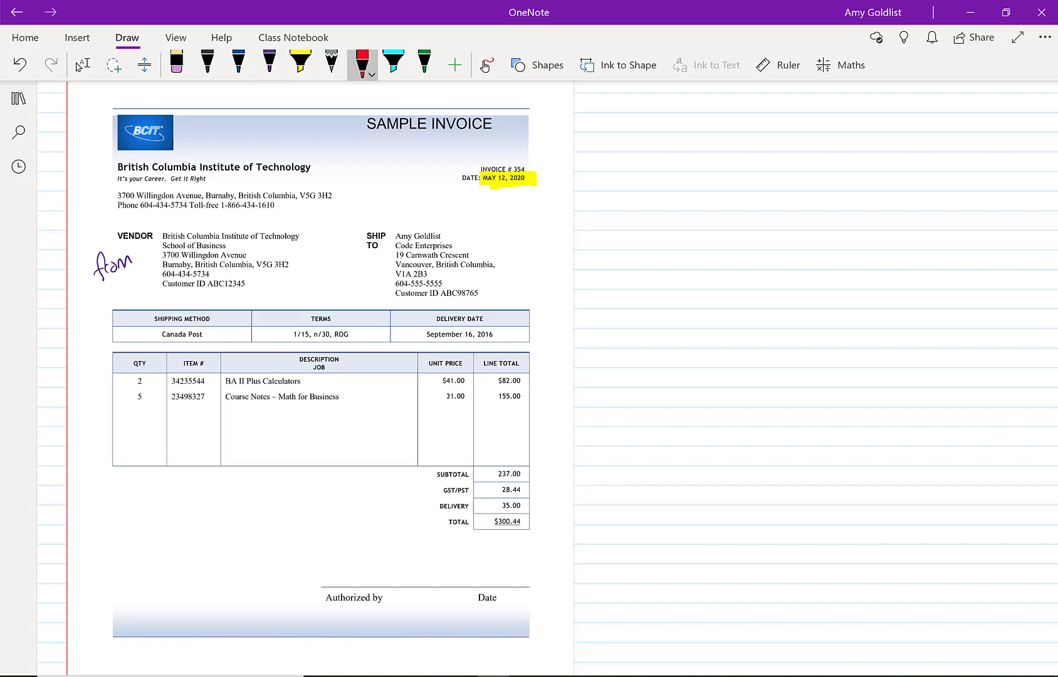
mouse_move(380, 216)
mouse_down()
mouse_move(406, 202)
mouse_move(396, 220)
mouse_up()
drag(405, 209, 443, 235)
- Highlight the ship-to customer ID line and change the delivery year from 2016 to 2020 in blue
click(300, 63)
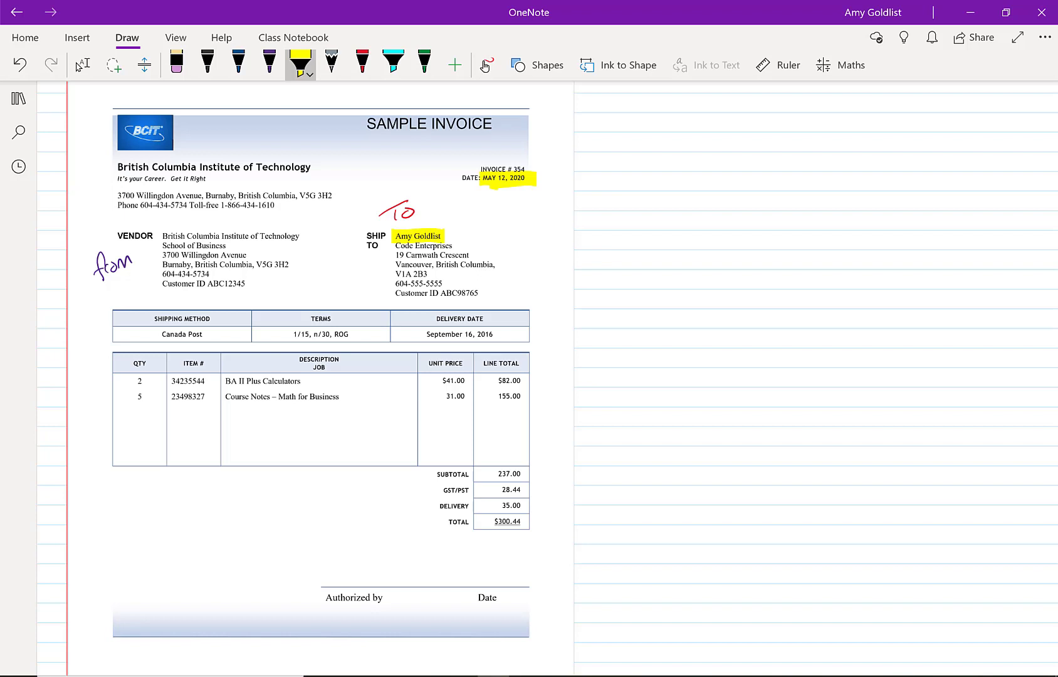
drag(394, 293, 489, 293)
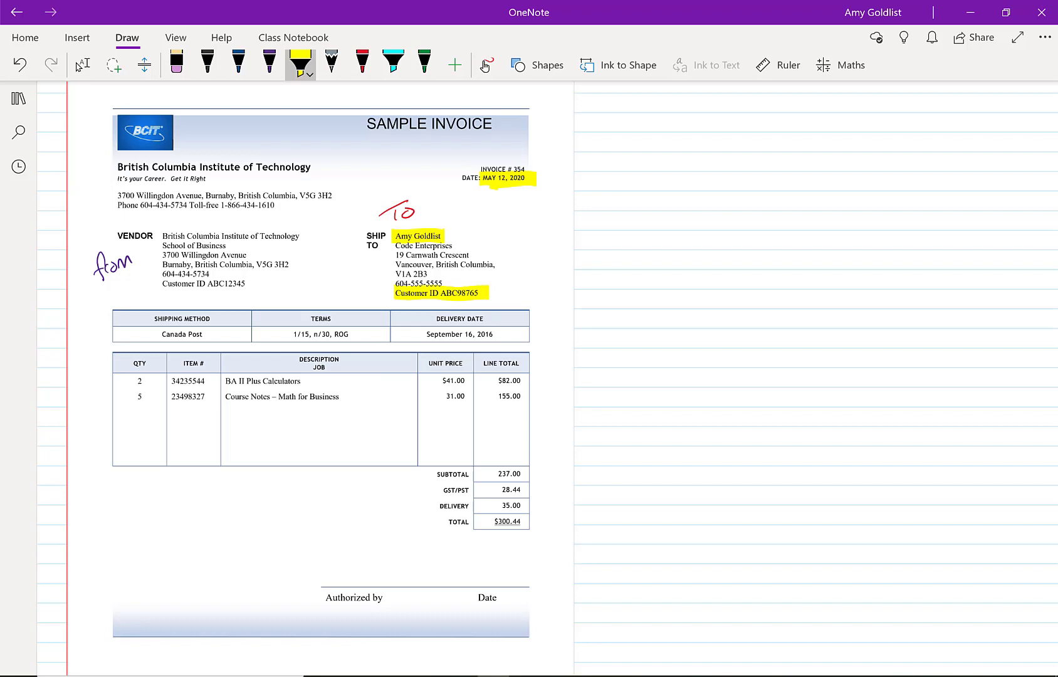
click(238, 63)
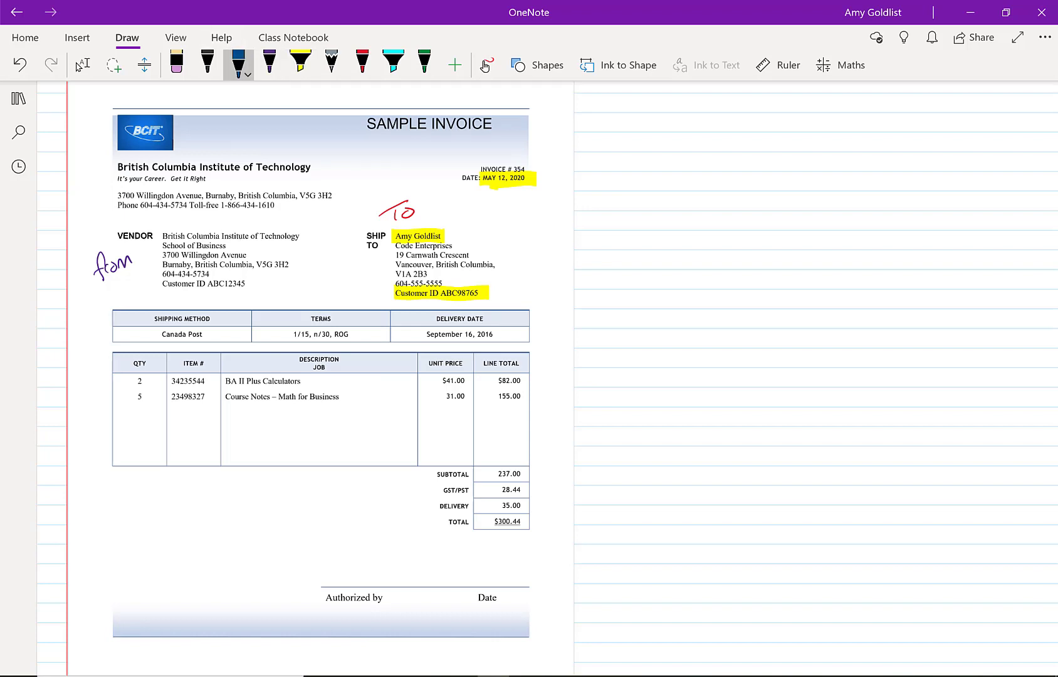
drag(477, 328, 493, 339)
mouse_move(485, 326)
mouse_down()
mouse_move(476, 339)
mouse_move(523, 331)
mouse_up()
- Highlight the terms 1/15, n/30, ROG in yellow
click(300, 63)
drag(287, 335, 359, 335)
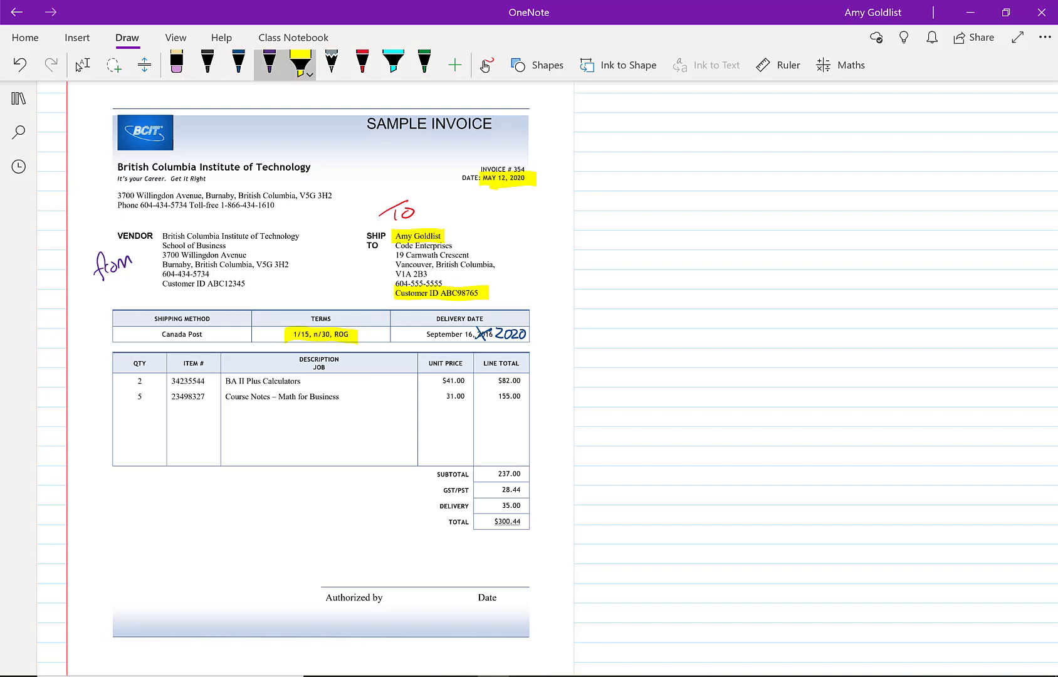
click(363, 63)
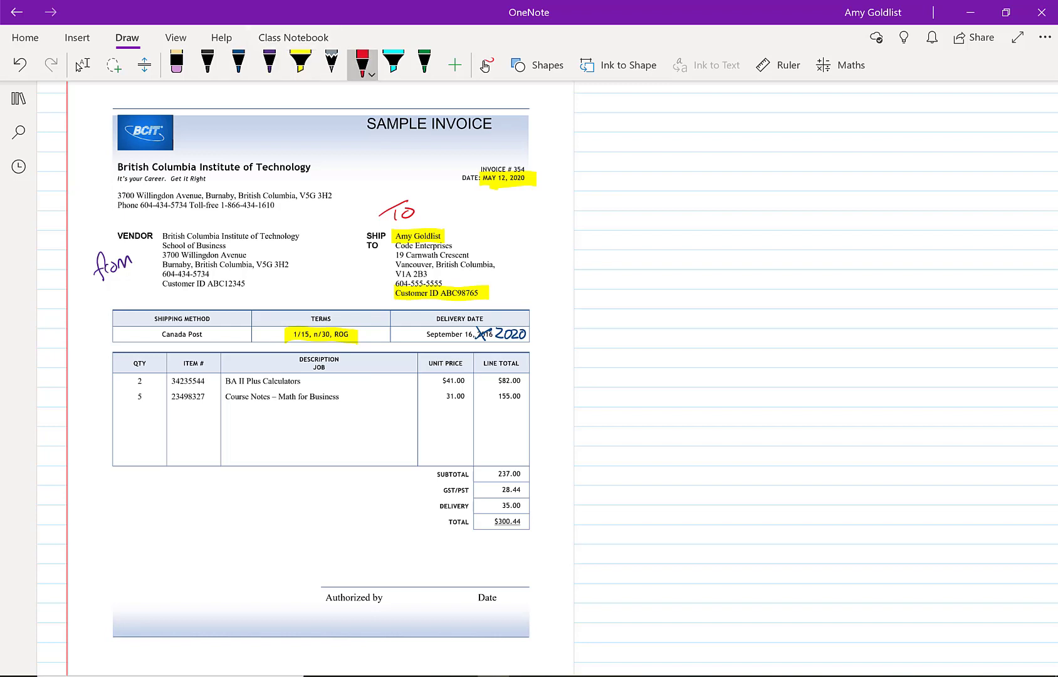
- Draw a red line from the invoice terms and write '1/15, n/30 ROG' beside the invoice
drag(278, 339, 121, 360)
mouse_move(591, 129)
mouse_down()
mouse_move(594, 146)
mouse_move(627, 140)
mouse_up()
mouse_move(647, 118)
mouse_down()
mouse_move(635, 121)
mouse_move(636, 138)
mouse_move(651, 142)
mouse_up()
mouse_move(670, 123)
mouse_down()
mouse_move(694, 140)
mouse_move(715, 131)
mouse_up()
mouse_move(738, 115)
mouse_down()
mouse_move(730, 121)
mouse_move(738, 115)
mouse_up()
mouse_move(783, 113)
mouse_down()
mouse_move(783, 131)
mouse_move(813, 115)
mouse_up()
drag(831, 113, 829, 123)
- Write '1% discount if paid within 15 days' on the next line
mouse_move(591, 168)
mouse_down()
mouse_move(594, 184)
mouse_move(610, 164)
mouse_move(610, 186)
mouse_up()
drag(622, 174, 622, 175)
mouse_move(669, 169)
mouse_down()
mouse_move(683, 180)
mouse_move(730, 178)
mouse_move(745, 165)
mouse_move(789, 180)
mouse_move(795, 162)
mouse_up()
mouse_move(817, 161)
mouse_down()
mouse_move(817, 183)
mouse_move(822, 176)
mouse_up()
drag(837, 164, 848, 175)
mouse_move(862, 164)
mouse_down()
mouse_move(855, 174)
mouse_move(907, 157)
mouse_up()
drag(912, 160, 921, 170)
mouse_move(913, 160)
mouse_down()
mouse_move(931, 145)
mouse_move(938, 168)
mouse_up()
drag(945, 156, 960, 167)
mouse_move(974, 150)
mouse_down()
mouse_move(976, 164)
mouse_move(991, 165)
mouse_up()
mouse_move(981, 145)
mouse_down()
mouse_move(995, 145)
mouse_move(1001, 166)
mouse_up()
mouse_move(1009, 160)
mouse_down()
mouse_move(1019, 175)
mouse_move(1031, 169)
mouse_up()
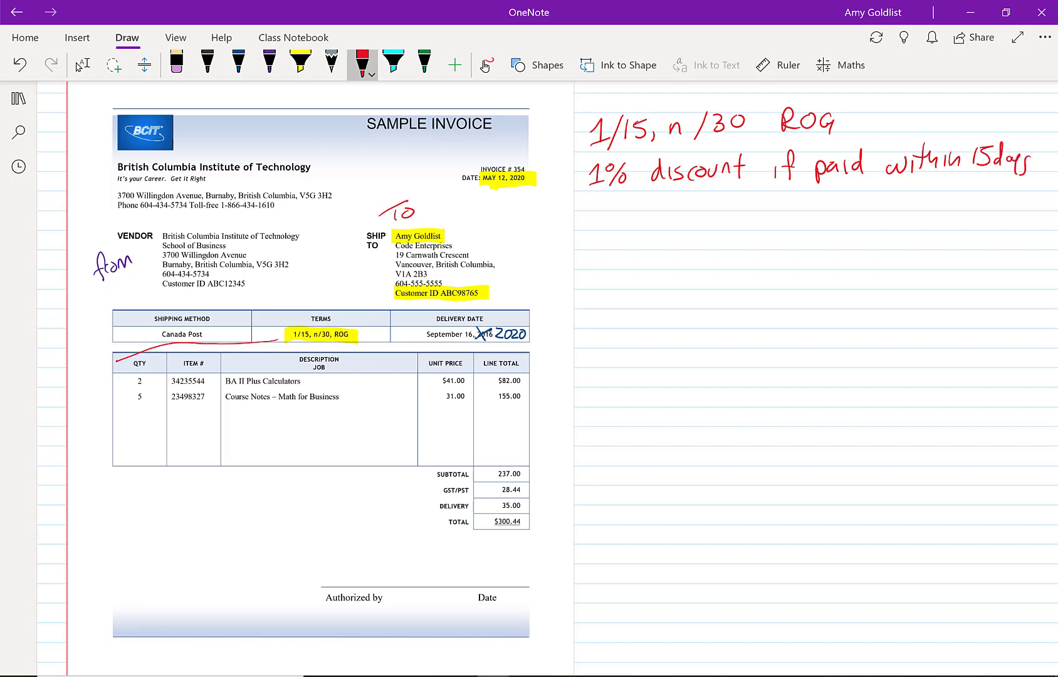
- Write 'or the whole thing is due in 30 days' on the third line
mouse_move(601, 210)
mouse_down()
mouse_move(637, 229)
mouse_move(646, 209)
mouse_up()
mouse_move(647, 202)
mouse_down()
mouse_move(655, 223)
mouse_move(671, 223)
mouse_up()
mouse_move(689, 211)
mouse_down()
mouse_move(698, 221)
mouse_move(709, 211)
mouse_up()
drag(712, 198, 734, 217)
mouse_move(734, 220)
mouse_down()
mouse_move(740, 203)
mouse_move(750, 223)
mouse_move(770, 220)
mouse_up()
drag(766, 211, 778, 209)
drag(781, 202, 797, 221)
drag(805, 210, 821, 220)
mouse_move(824, 211)
mouse_down()
mouse_move(814, 241)
mouse_move(837, 222)
mouse_up()
mouse_move(852, 210)
mouse_down()
mouse_move(843, 222)
mouse_move(932, 222)
mouse_move(931, 207)
mouse_up()
mouse_move(936, 213)
mouse_down()
mouse_move(961, 219)
mouse_move(975, 205)
mouse_up()
mouse_move(990, 208)
mouse_down()
mouse_move(995, 196)
mouse_move(1010, 223)
mouse_up()
drag(1022, 204, 1013, 224)
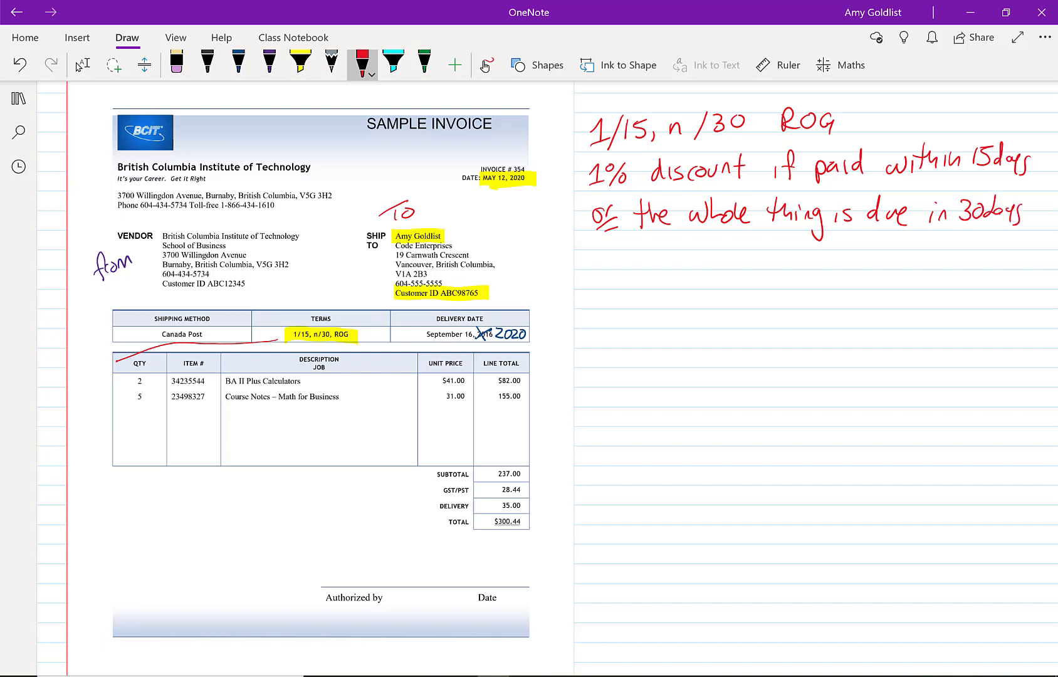
- Write '30 days is from ROG' on the fourth line
mouse_move(598, 258)
mouse_down()
mouse_move(607, 263)
mouse_move(598, 281)
mouse_up()
mouse_move(622, 262)
mouse_down()
mouse_move(616, 271)
mouse_move(659, 271)
mouse_up()
drag(667, 260, 671, 269)
drag(678, 258, 682, 267)
mouse_move(686, 254)
mouse_down()
mouse_move(681, 283)
mouse_move(745, 273)
mouse_up()
drag(800, 249, 792, 272)
drag(787, 262, 816, 262)
mouse_move(811, 267)
mouse_down()
mouse_move(824, 256)
mouse_move(834, 269)
mouse_move(884, 268)
mouse_up()
mouse_move(906, 246)
mouse_down()
mouse_move(893, 258)
mouse_move(906, 246)
mouse_up()
drag(927, 245, 926, 274)
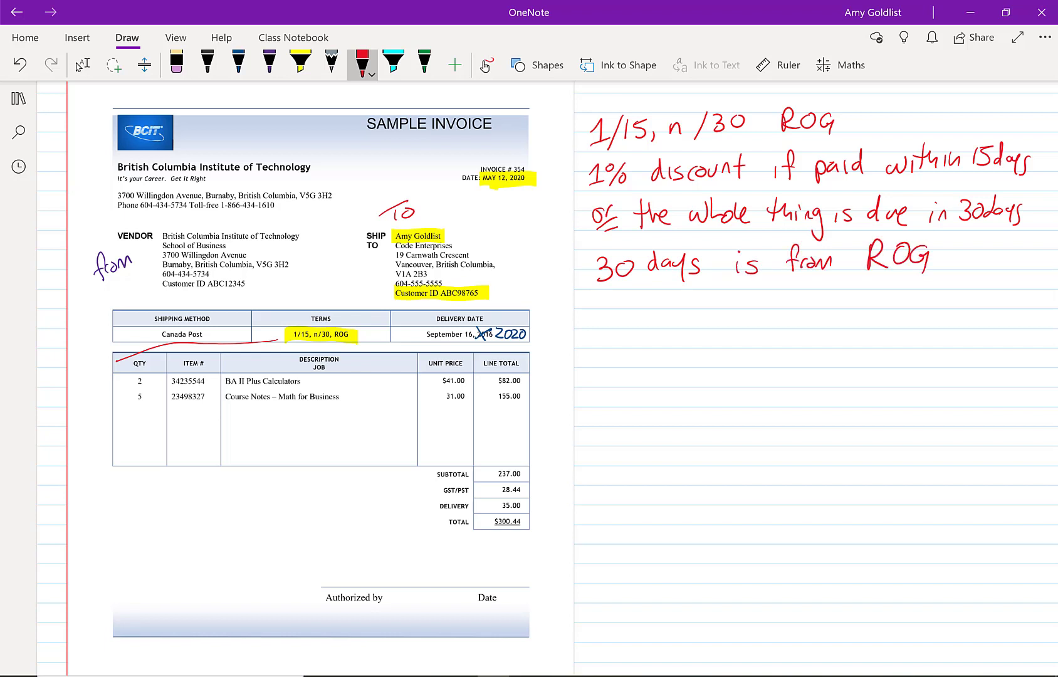
- Spell out ROG as 'Reciept of Goods' on the line below
drag(654, 285, 655, 312)
mouse_move(655, 286)
mouse_down()
mouse_move(662, 310)
mouse_move(676, 307)
mouse_up()
mouse_move(688, 296)
mouse_down()
mouse_move(681, 310)
mouse_move(710, 307)
mouse_up()
click(703, 302)
mouse_move(713, 295)
mouse_down()
mouse_move(715, 317)
mouse_move(718, 307)
mouse_up()
drag(729, 283, 727, 311)
drag(721, 295, 768, 298)
drag(786, 281, 782, 317)
drag(774, 301, 853, 301)
click(854, 302)
drag(872, 296, 872, 308)
drag(889, 287, 877, 307)
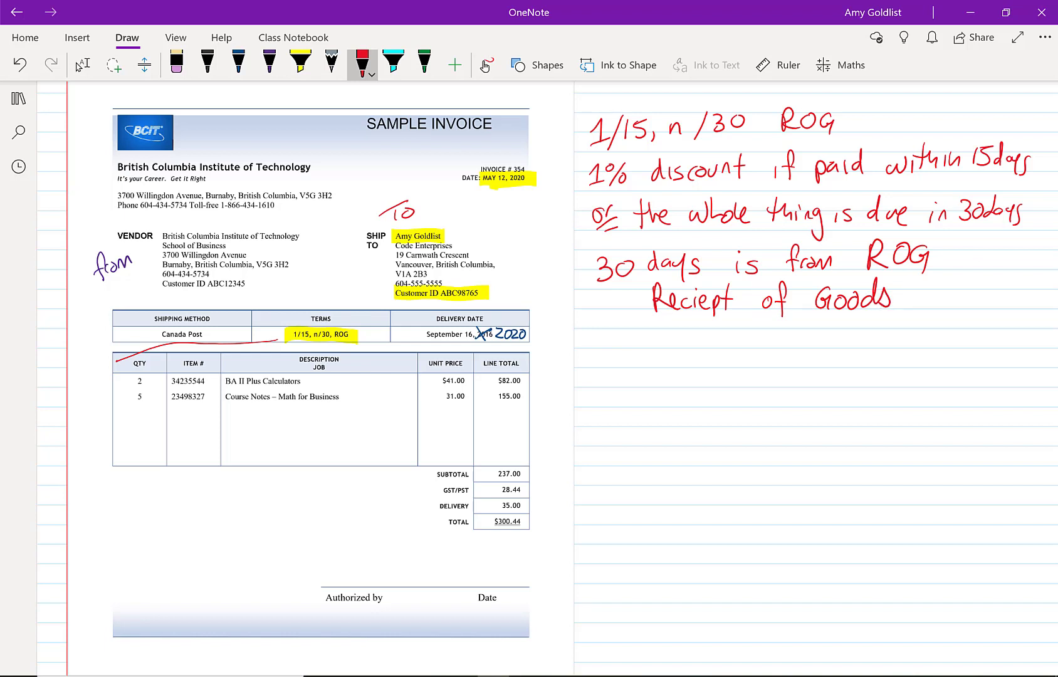
- Underline the invoice date in red, checking the pen colour and thickness options
drag(483, 198, 528, 198)
click(363, 63)
click(363, 63)
- Write x2 beside the $41.00 unit price and x5 beside the 31.00 unit price
drag(468, 376, 476, 387)
mouse_move(476, 376)
mouse_down()
mouse_move(467, 387)
mouse_move(490, 385)
mouse_up()
drag(470, 393, 478, 402)
mouse_move(478, 392)
mouse_down()
mouse_move(470, 402)
mouse_move(478, 405)
mouse_up()
- Arrow the delivery charge, underline the $300.44 total, and sign above Authorized by
mouse_move(541, 501)
mouse_down()
mouse_move(532, 511)
mouse_move(532, 501)
mouse_up()
drag(475, 535, 543, 533)
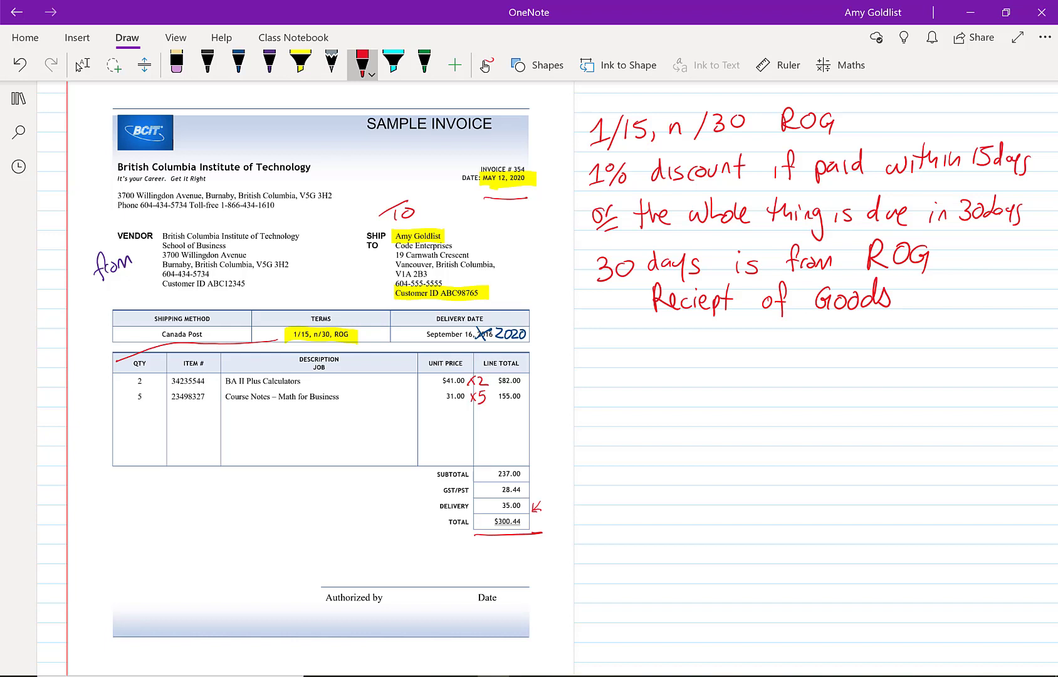
mouse_move(338, 563)
mouse_down()
mouse_move(356, 560)
mouse_move(370, 582)
mouse_move(400, 550)
mouse_move(446, 593)
mouse_move(481, 562)
mouse_up()
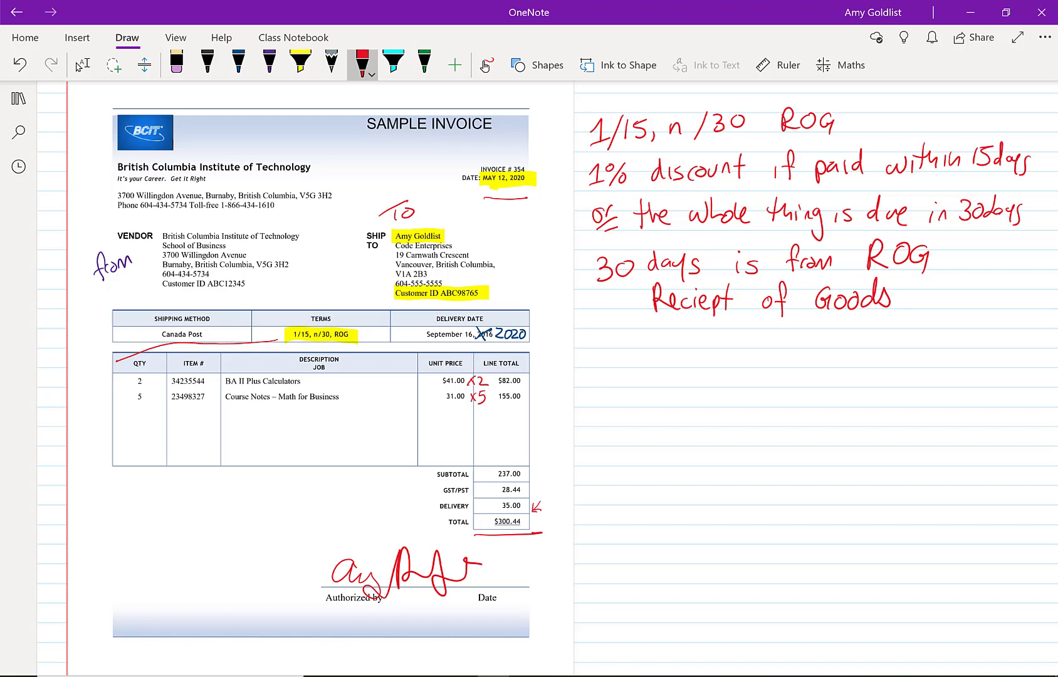
- Draw an arrow under 'Reciept of Goods' and write 'Starts on Sept 16 2020'
mouse_move(644, 317)
mouse_down()
mouse_move(630, 334)
mouse_move(647, 337)
mouse_move(600, 363)
mouse_move(619, 368)
mouse_up()
drag(616, 357, 645, 358)
mouse_move(650, 344)
mouse_down()
mouse_move(653, 369)
mouse_move(669, 353)
mouse_up()
mouse_move(672, 355)
mouse_down()
mouse_move(659, 370)
mouse_move(691, 359)
mouse_move(710, 369)
mouse_move(768, 363)
mouse_up()
mouse_move(769, 353)
mouse_down()
mouse_move(773, 371)
mouse_move(777, 362)
mouse_up()
drag(784, 343, 786, 365)
drag(778, 355, 824, 367)
mouse_move(835, 342)
mouse_down()
mouse_move(832, 359)
mouse_move(873, 365)
mouse_move(883, 350)
mouse_up()
mouse_move(893, 352)
mouse_down()
mouse_move(903, 365)
mouse_move(916, 351)
mouse_up()
- Write 'Due Oct 16 2020' on the next line
drag(625, 388, 624, 410)
drag(642, 393, 651, 407)
drag(653, 401, 668, 408)
mouse_move(724, 388)
mouse_down()
mouse_move(714, 394)
mouse_move(725, 390)
mouse_up()
drag(748, 395, 751, 407)
drag(745, 393, 790, 408)
mouse_move(809, 383)
mouse_down()
mouse_move(801, 401)
mouse_move(839, 404)
mouse_move(845, 388)
mouse_up()
mouse_move(857, 392)
mouse_down()
mouse_move(869, 390)
mouse_move(874, 405)
mouse_up()
drag(884, 388, 883, 390)
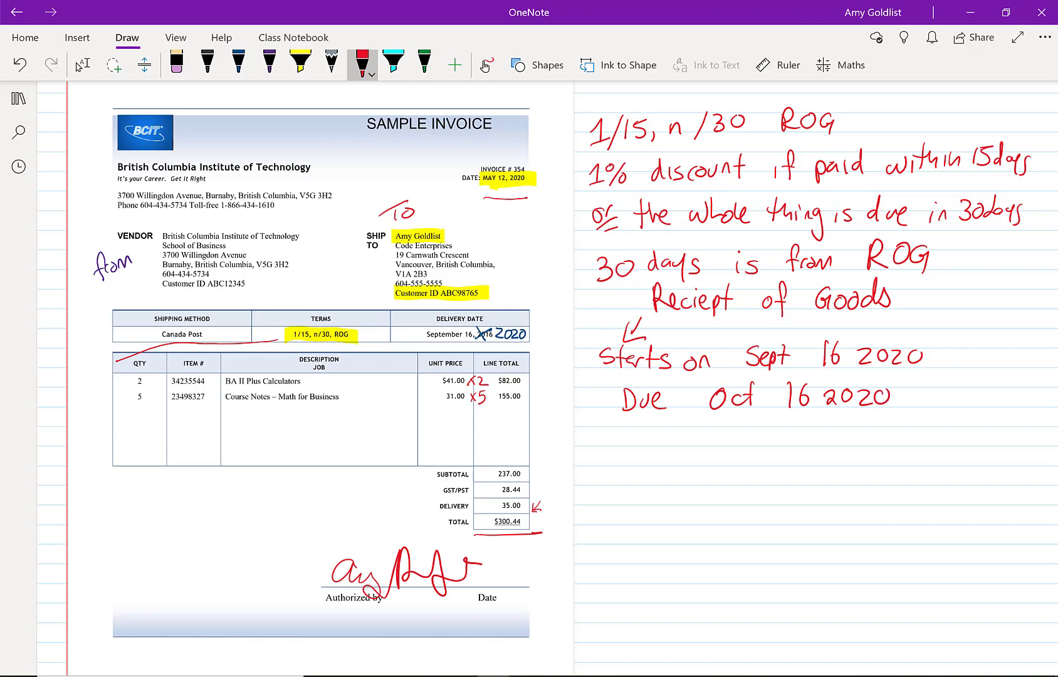